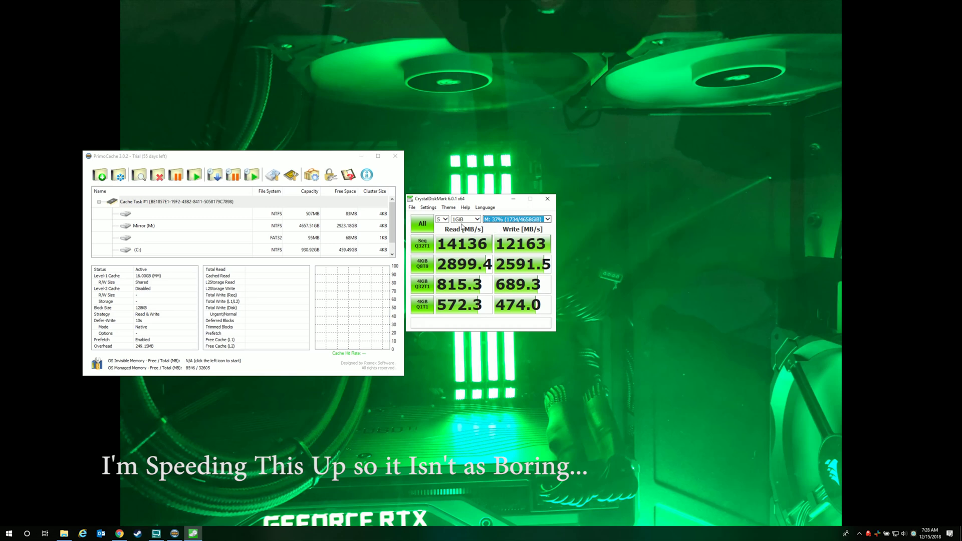
Rerun the full CrystalDiskMark benchmark on M:, reaching 102.1 MB/s read and 116.5 MB/s write
left_click(423, 224)
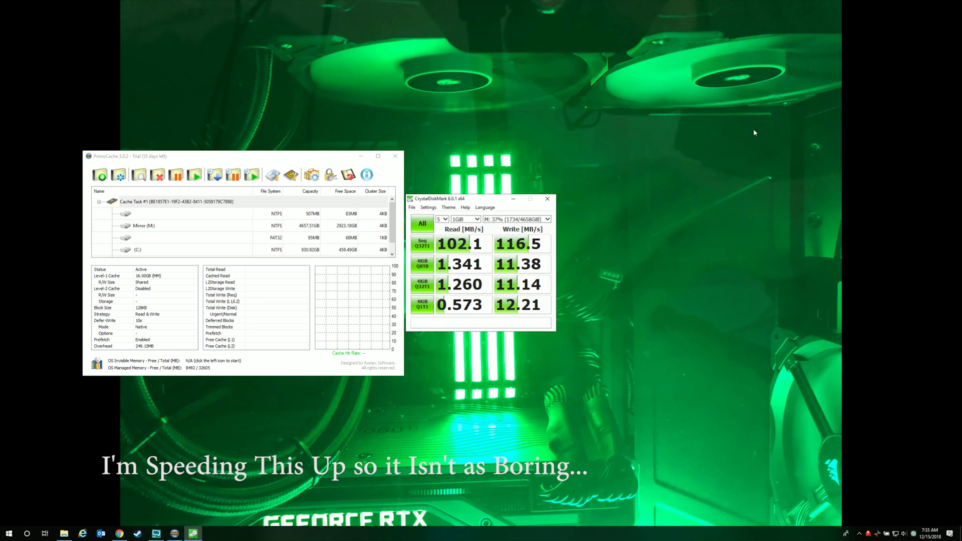
Select Cache Task #1 in PrimoCache and start another full M: benchmark run with caching active
left_click(161, 202)
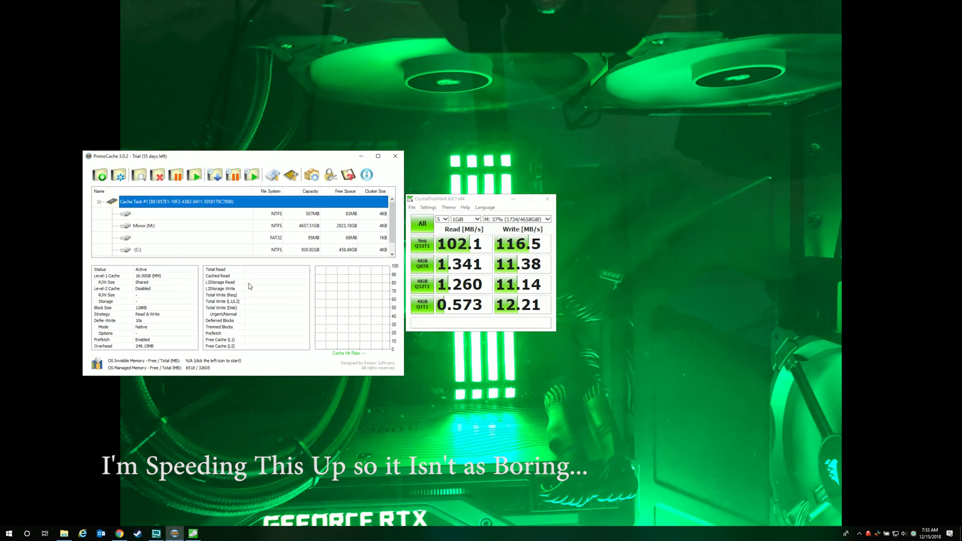
left_click(423, 224)
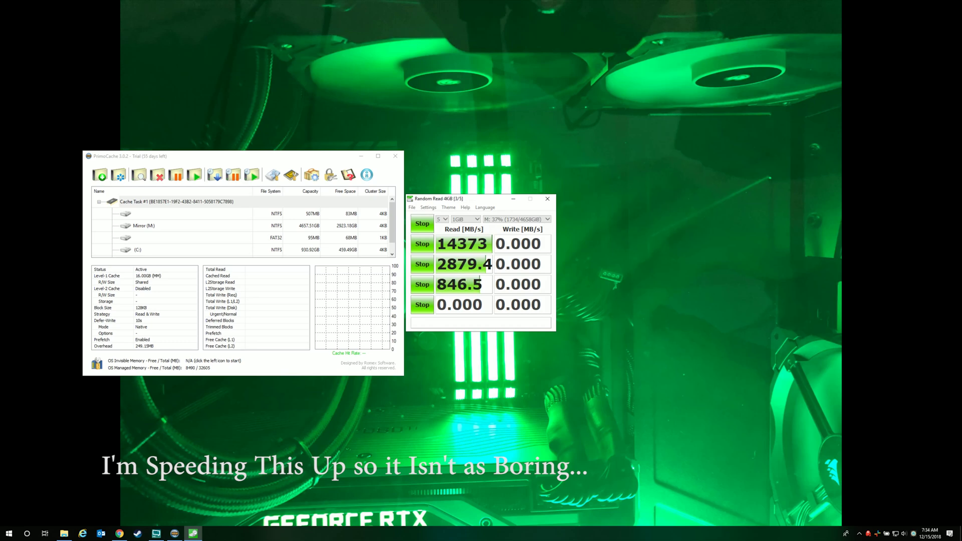
Show the Mirror (M:) cache statistics while the cached run finishes at 9836.6 MB/s write
left_click(144, 226)
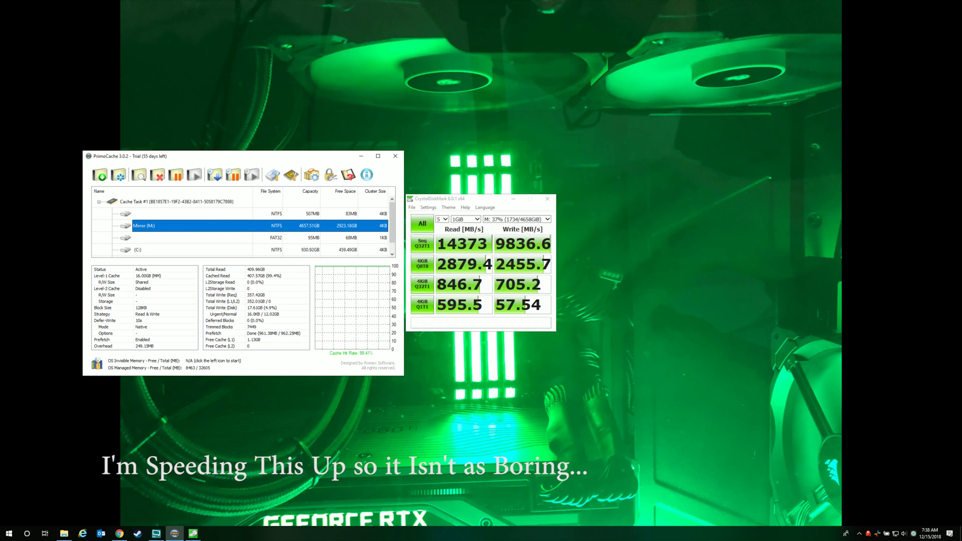
Copy Unigine_Superposition-1.0.exe from the Stripe (A:) TMP folder into the Mirror (M:) TMP folder
key("super+e")
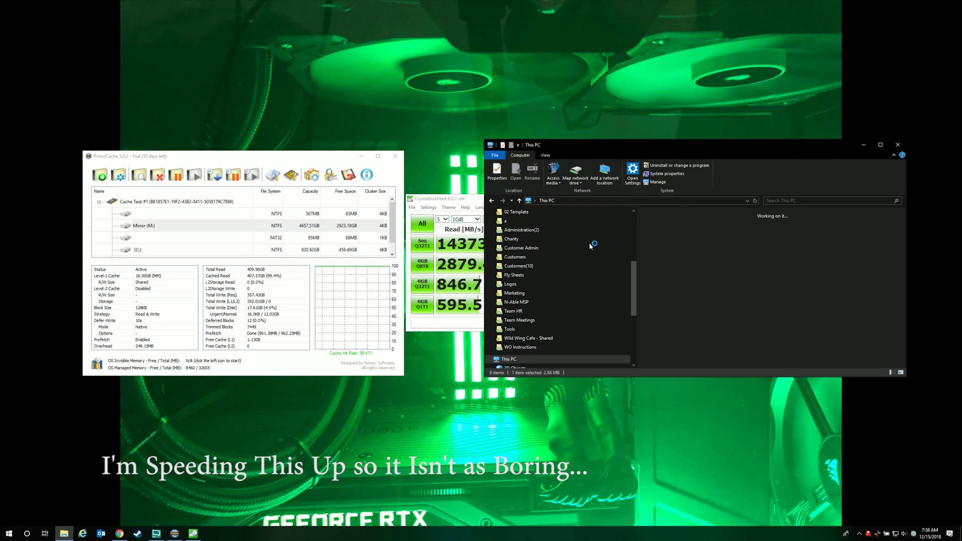
double_click(772, 326)
double_click(658, 295)
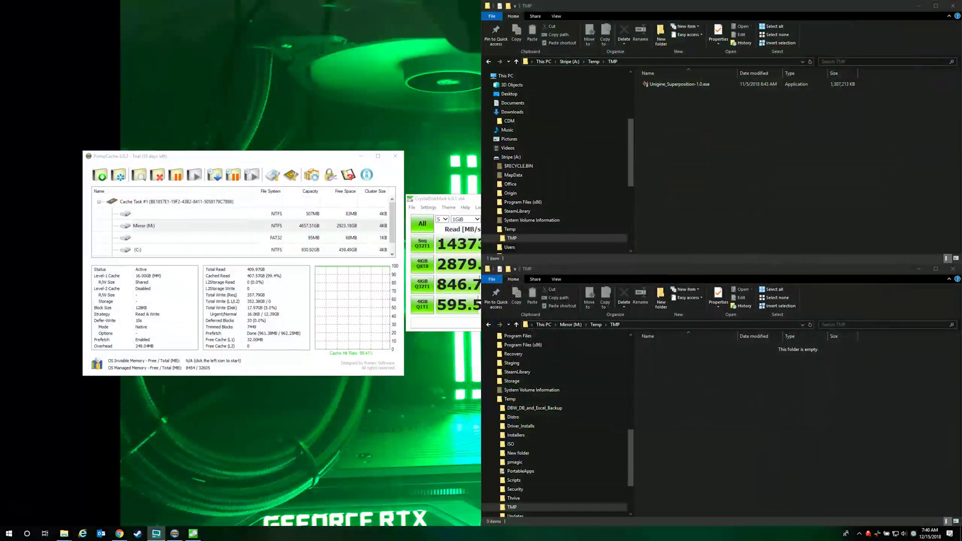
left_click(677, 85)
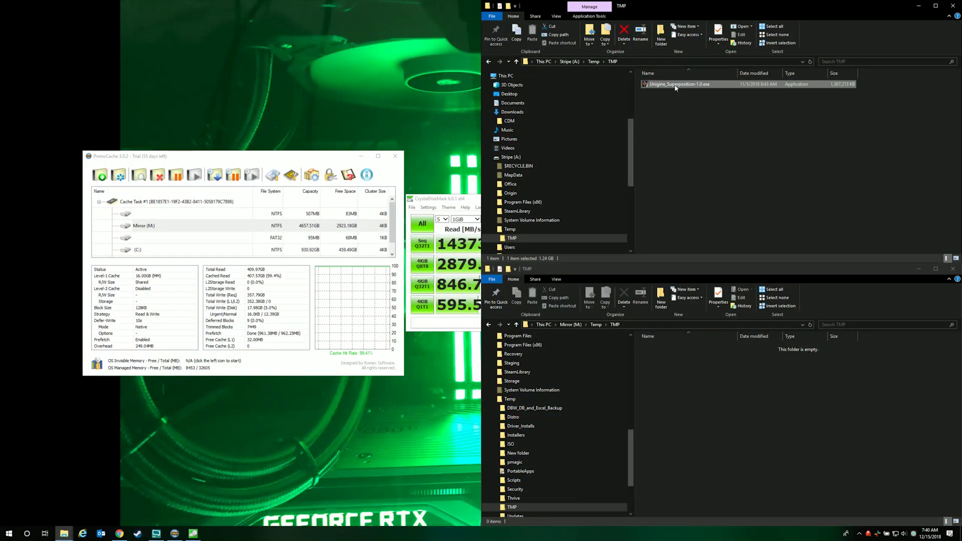
right_click(675, 85)
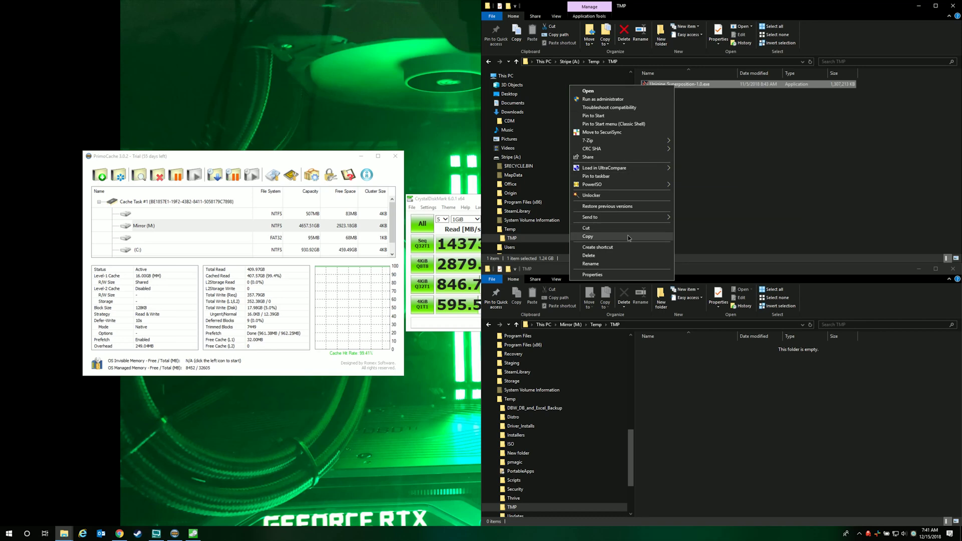
left_click(587, 236)
right_click(678, 390)
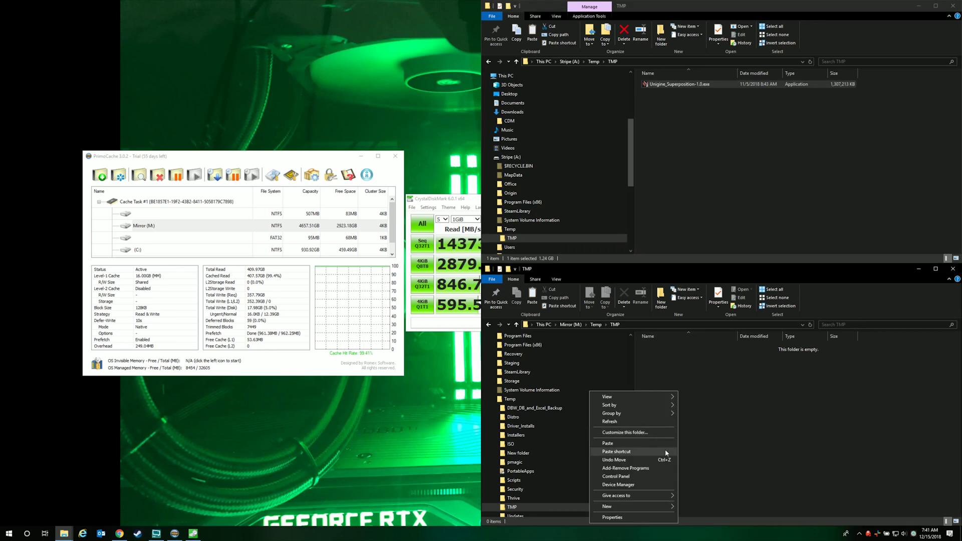
left_click(662, 441)
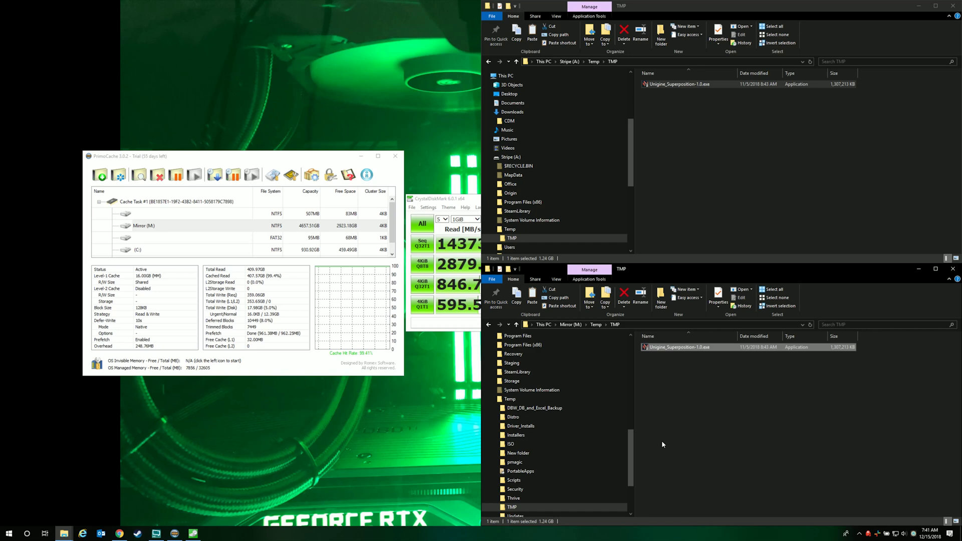
left_click(663, 441)
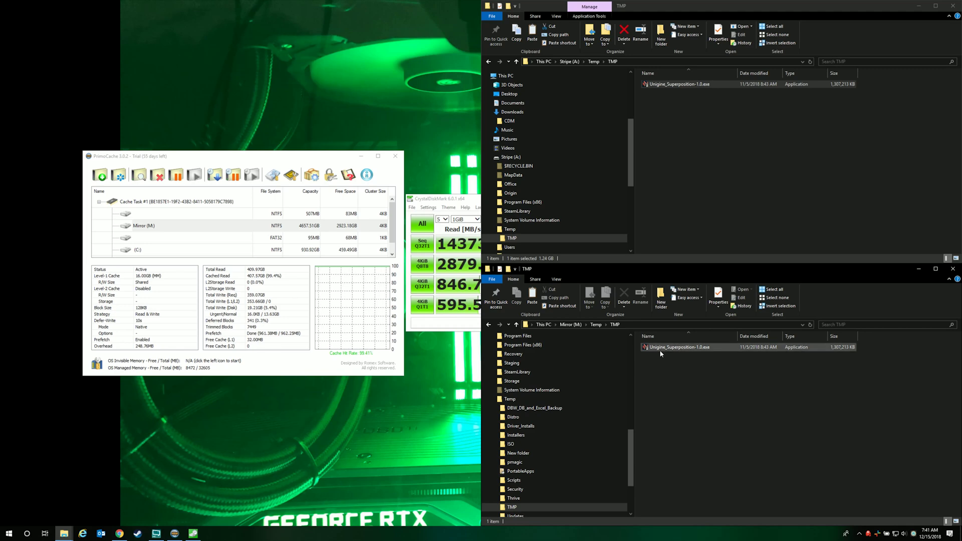
Move the Unigine installer from Mirror TMP back to Stripe TMP, replacing the existing file
left_click_drag(658, 352, 710, 197)
left_click(741, 230)
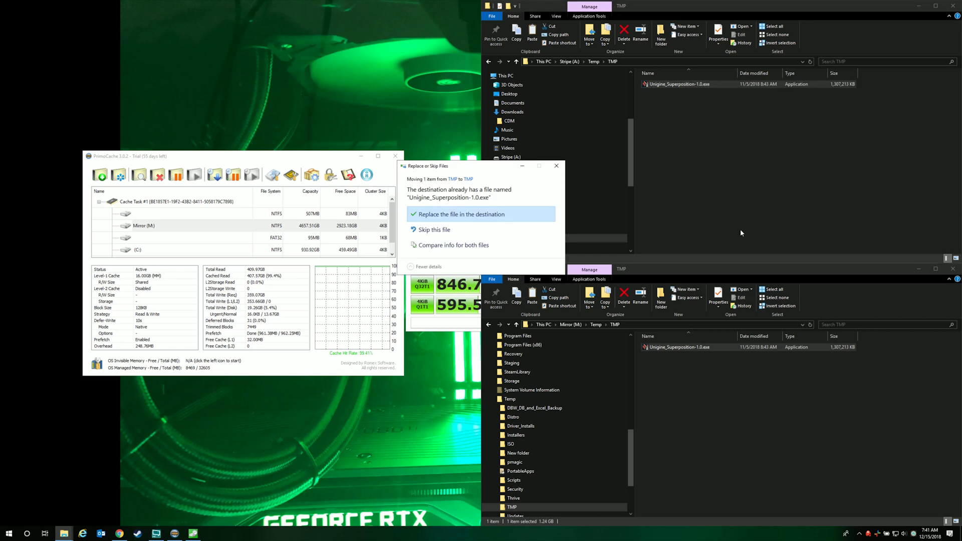
left_click(451, 217)
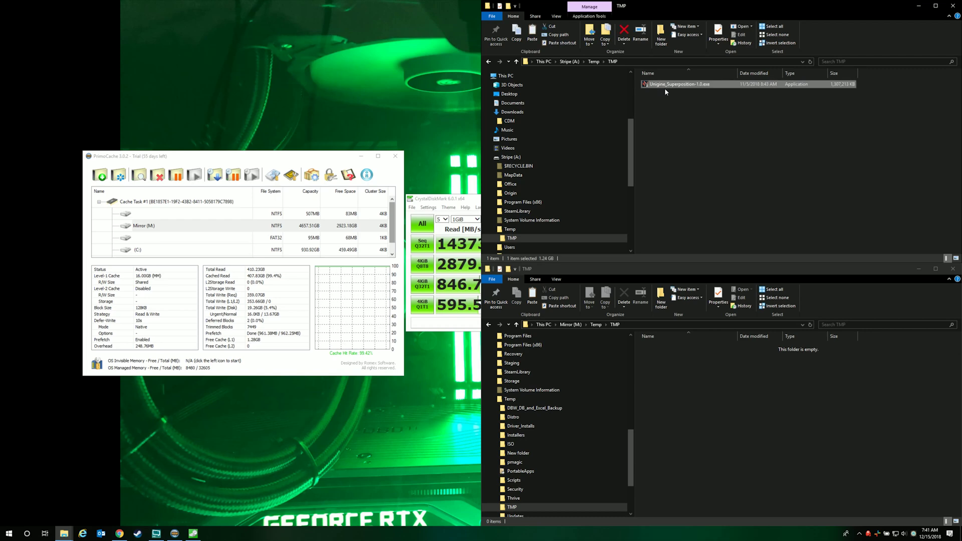
Paste duplicates until Stripe TMP holds six installer copies, then drag them toward Mirror TMP
key("ctrl+v")
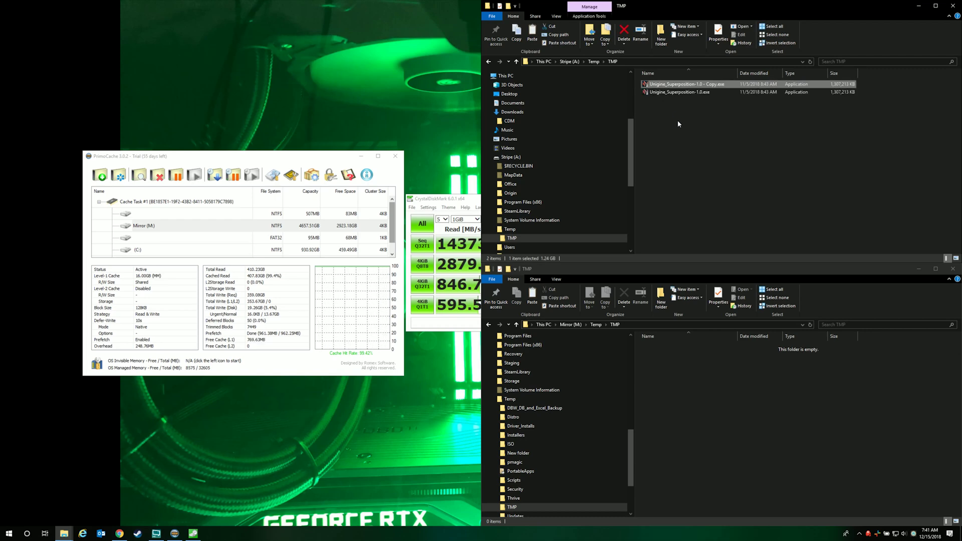
key("ctrl+v")
key("ctrl+v")
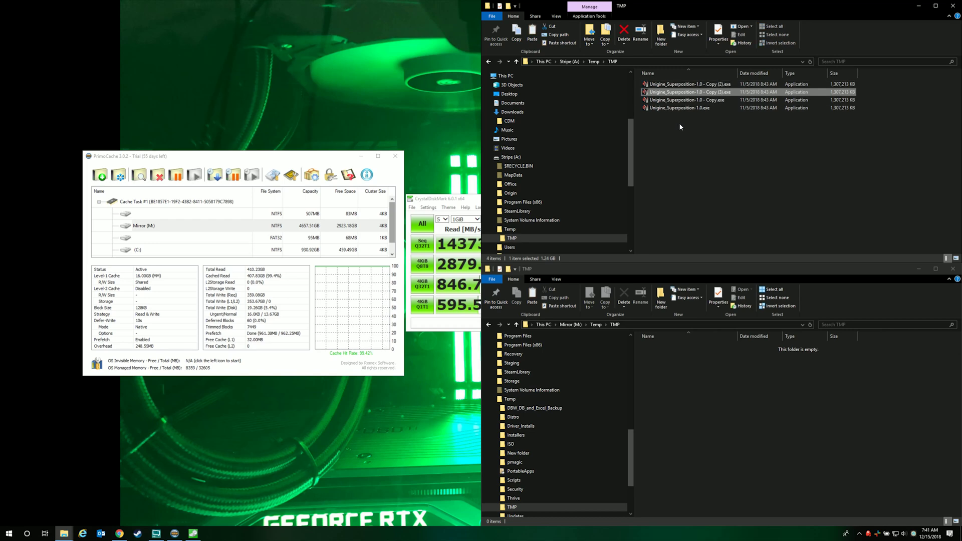
key("ctrl+v")
key("ctrl+v")
left_click(748, 143)
left_click_drag(747, 145, 668, 82)
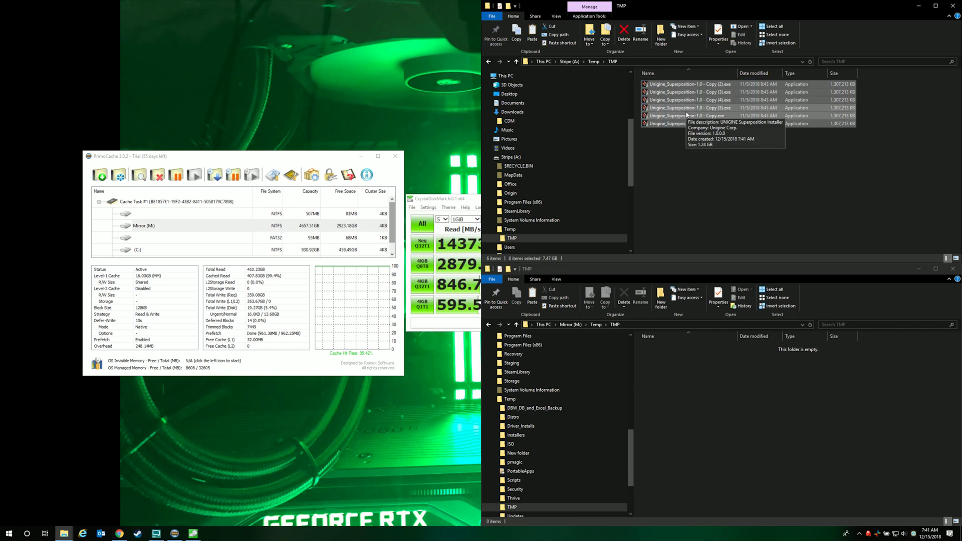
Copy the six Unigine files into Mirror TMP, then start moving them back to Stripe TMP
left_click_drag(686, 123, 721, 447)
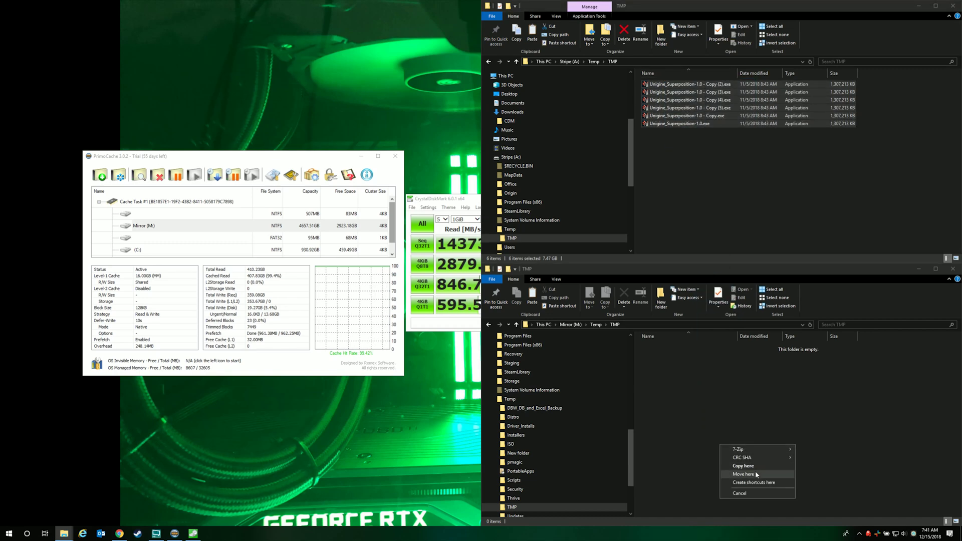
left_click(755, 473)
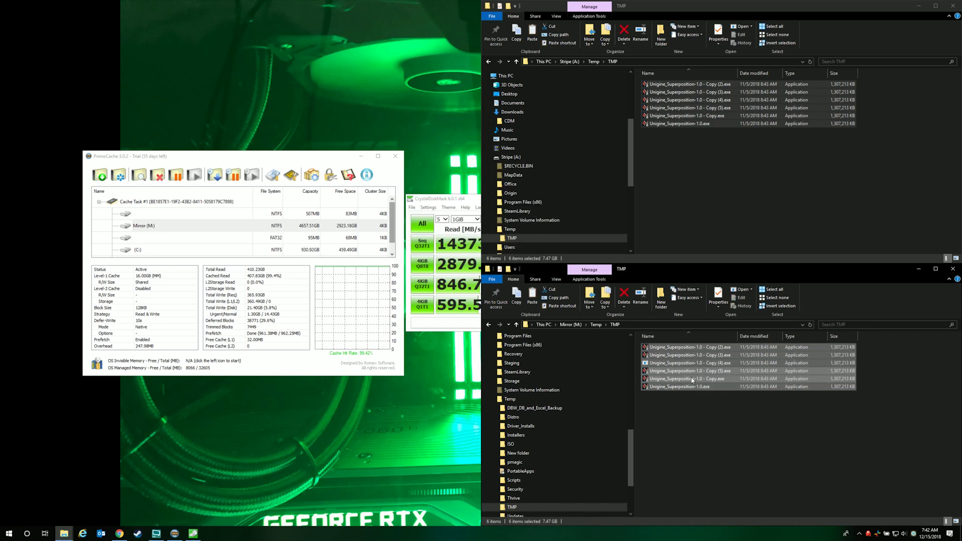
left_click_drag(692, 382, 721, 191)
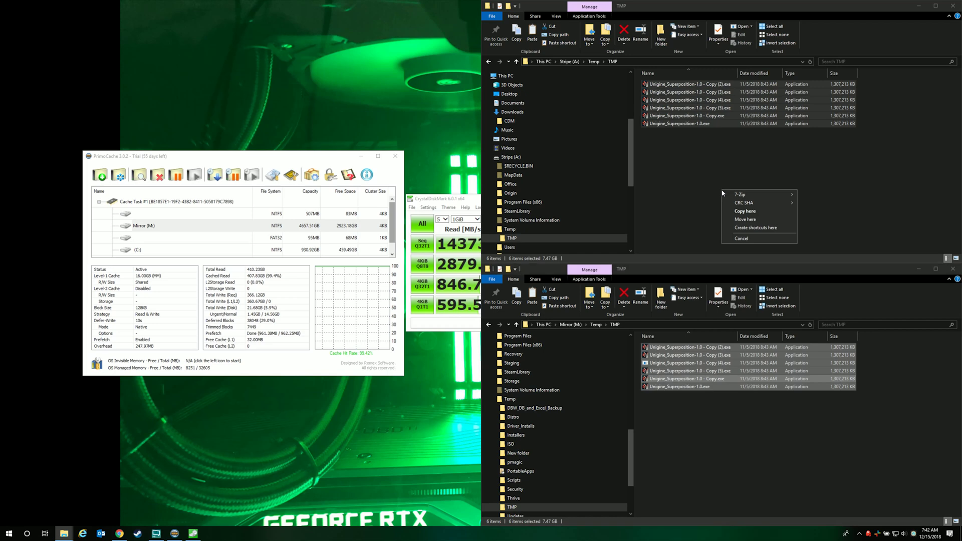
left_click(747, 220)
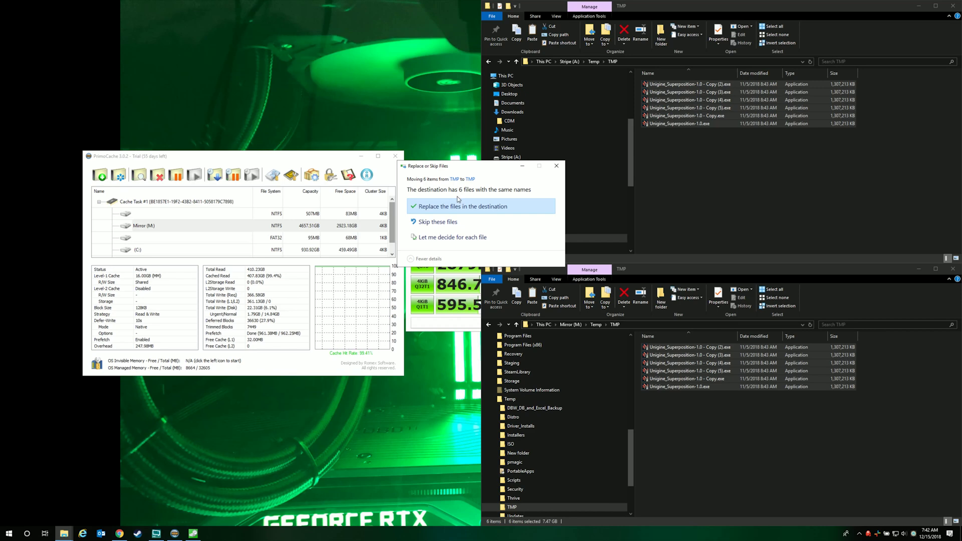
Replace the same-named files so the six installers move back into Stripe (A:) TMP
left_click(458, 203)
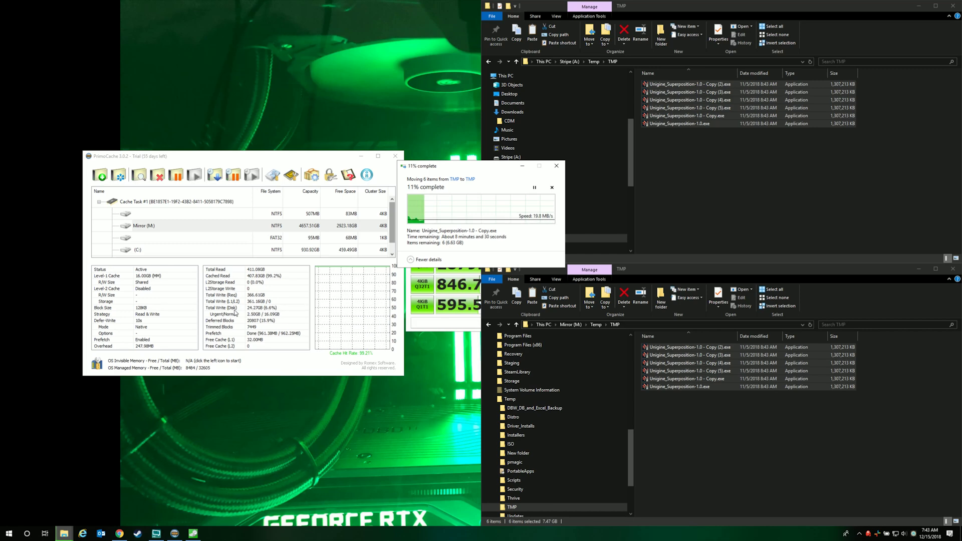
left_click(146, 226)
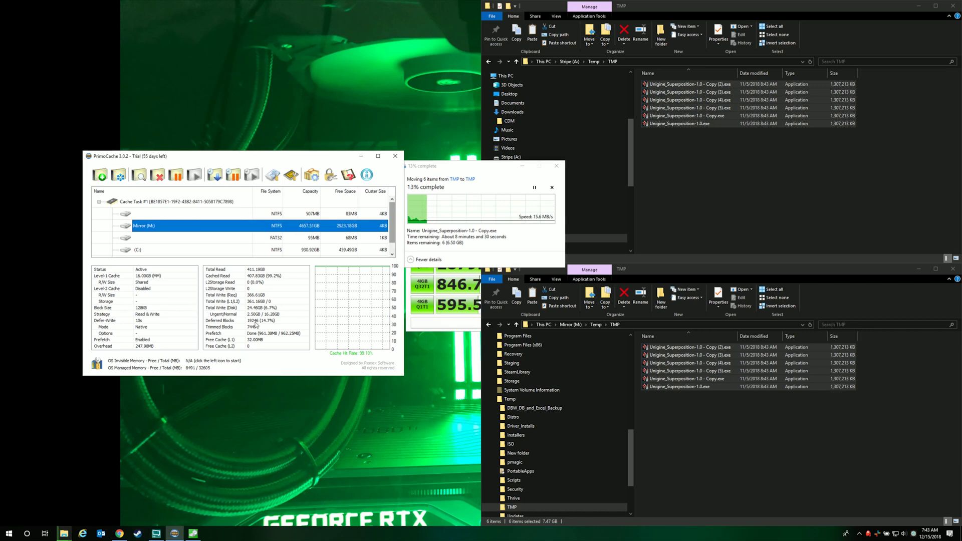
left_click_drag(483, 234, 314, 110)
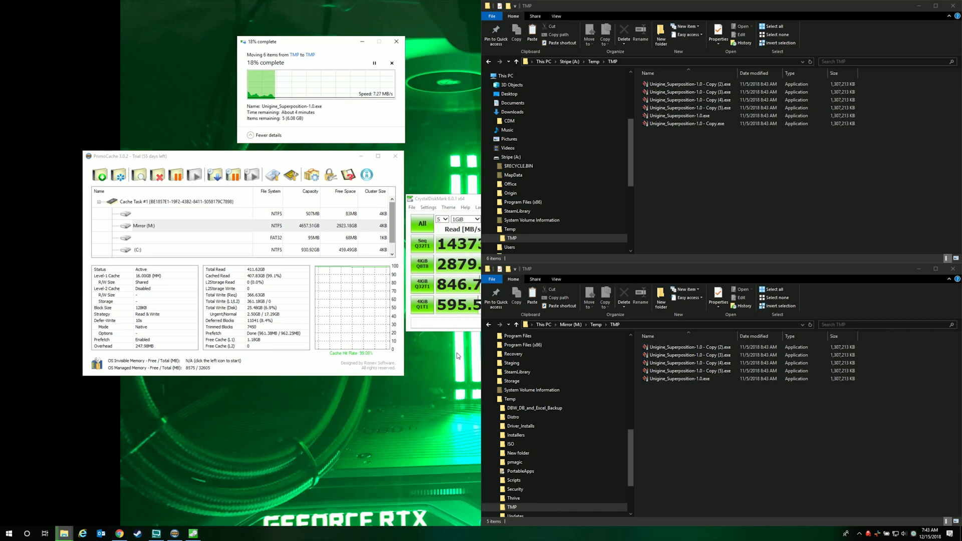
Run the full CrystalDiskMark benchmark again at the 1GiB test size
left_click(461, 220)
left_click(462, 219)
left_click(422, 244)
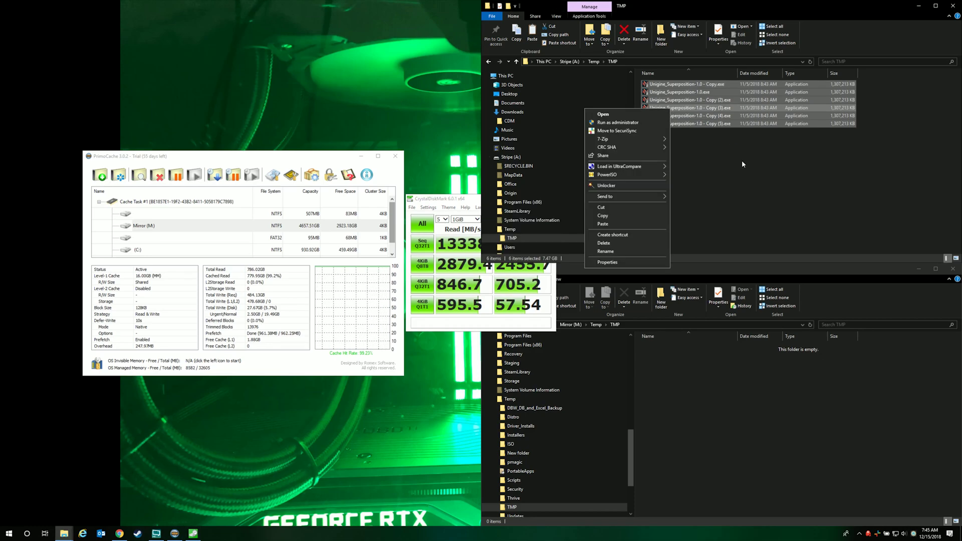
Delete the six selected Unigine installer files from Stripe (A:) TMP
key("Delete")
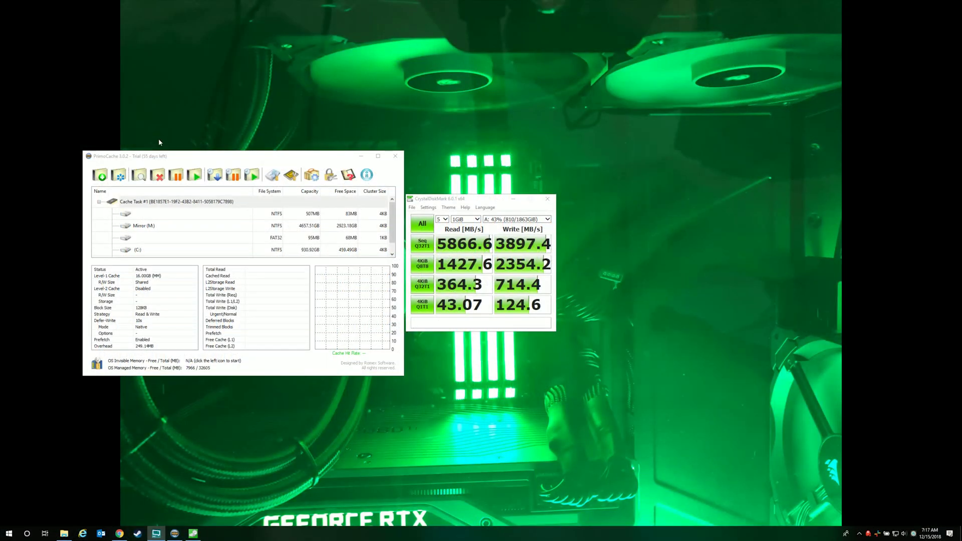
Resume caching for Cache Task #1 and rerun CrystalDiskMark, reaching 14407/3117.0 MB/s sequential
left_click(165, 201)
left_click(194, 175)
left_click(243, 284)
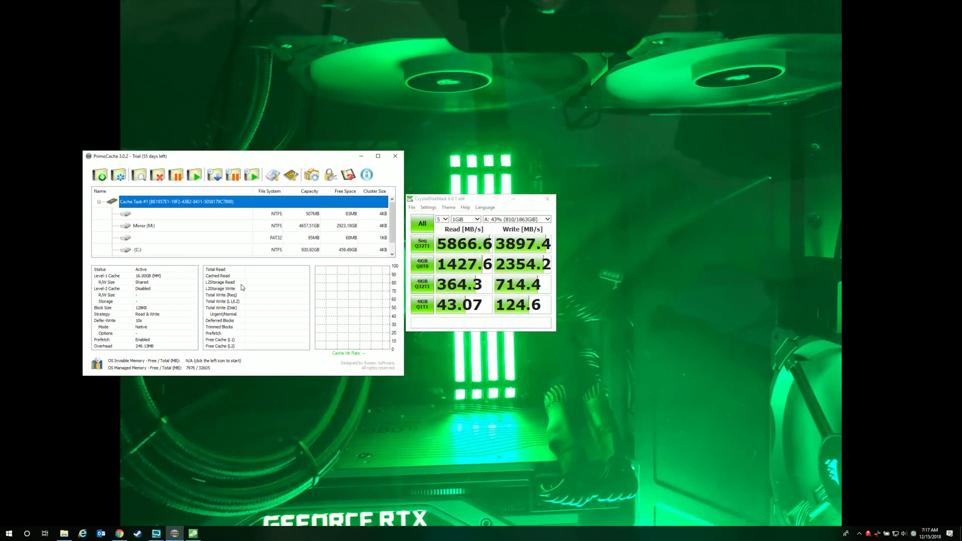
left_click(233, 174)
left_click(423, 224)
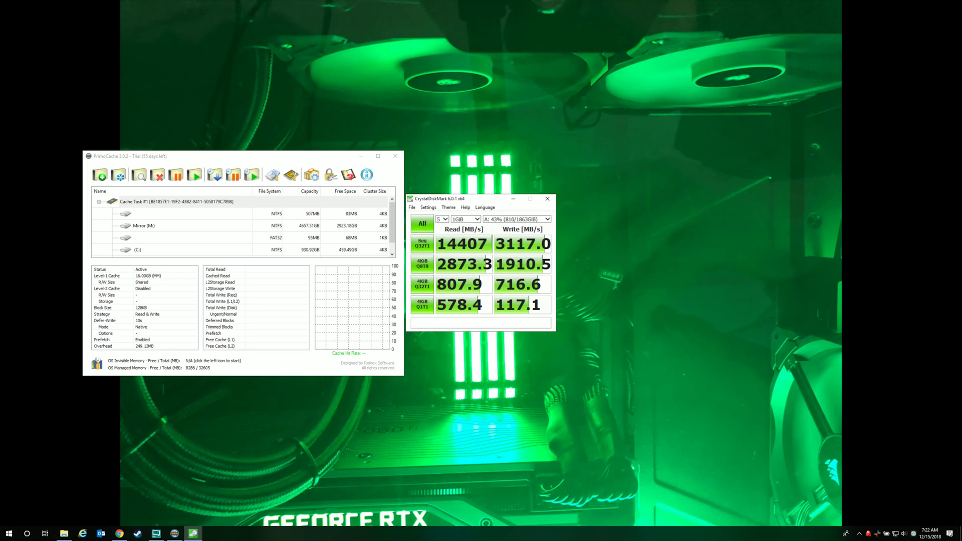
Keep Cache Task #1's Defer-Write latency at 10 seconds, then resume Defer-Write
left_click(175, 201)
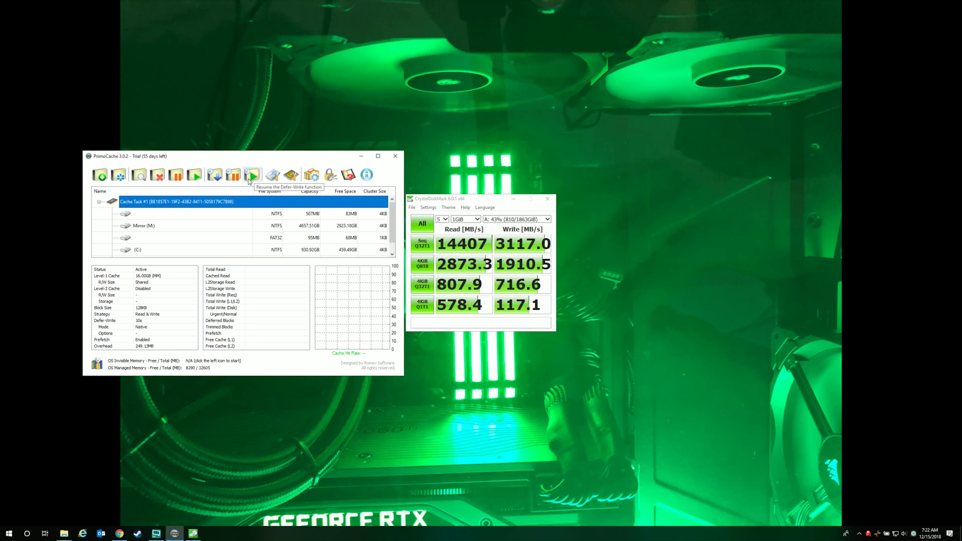
left_click(119, 175)
mouse_move(303, 247)
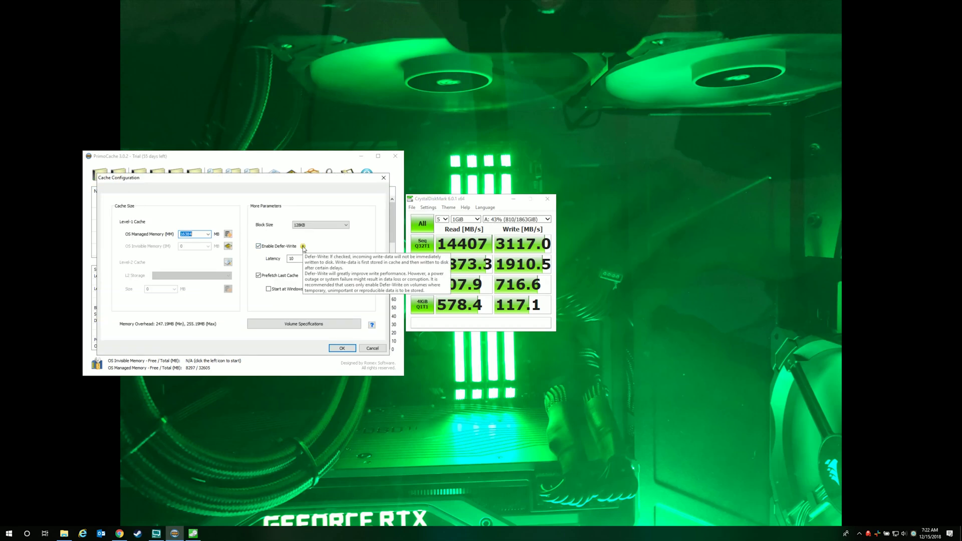
mouse_move(272, 279)
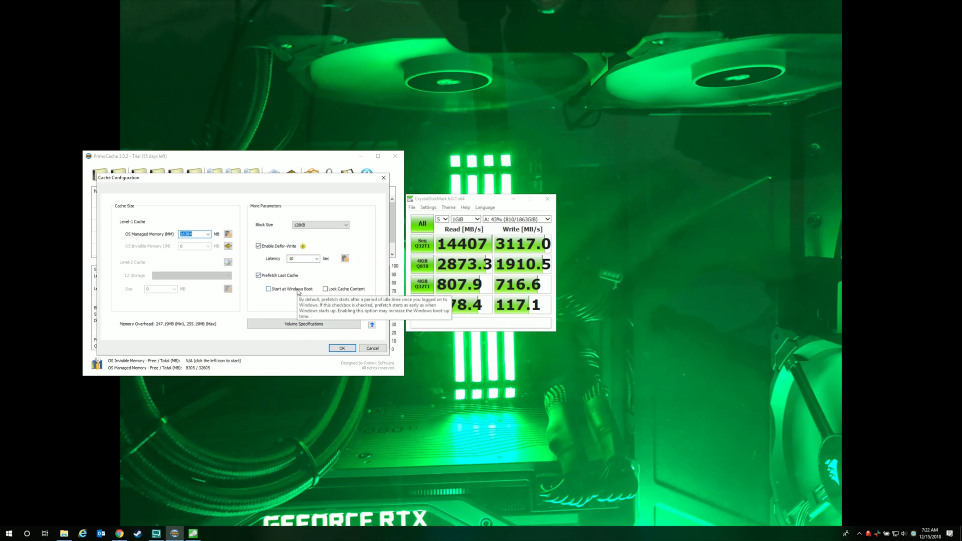
left_click(317, 258)
left_click(316, 260)
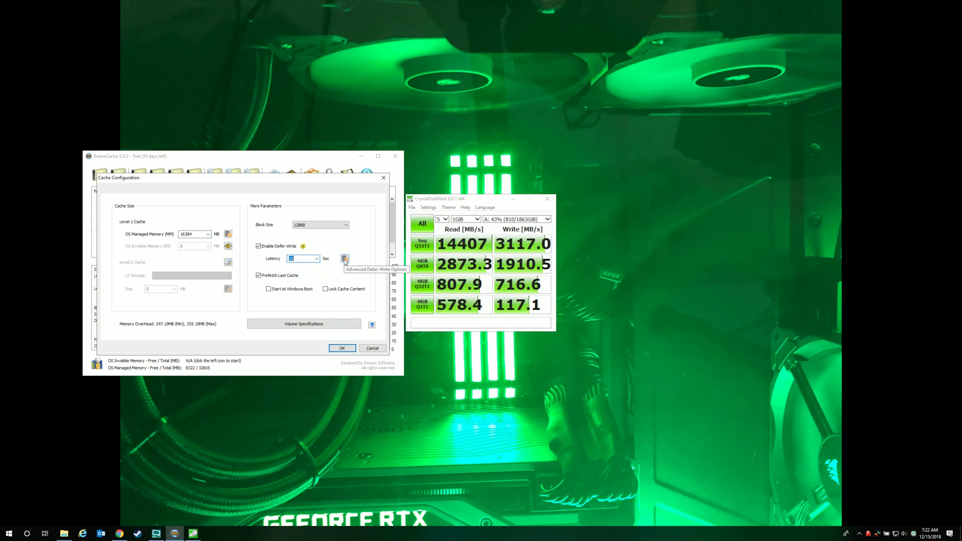
left_click(342, 348)
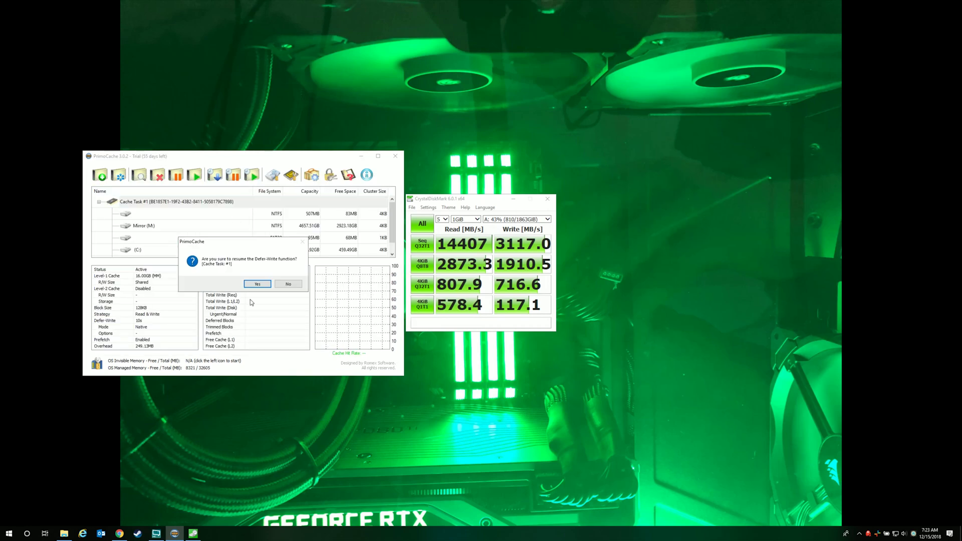
Confirm resuming PrimoCache Defer-Write and start a full CrystalDiskMark run on drive A:
left_click(257, 283)
left_click(423, 223)
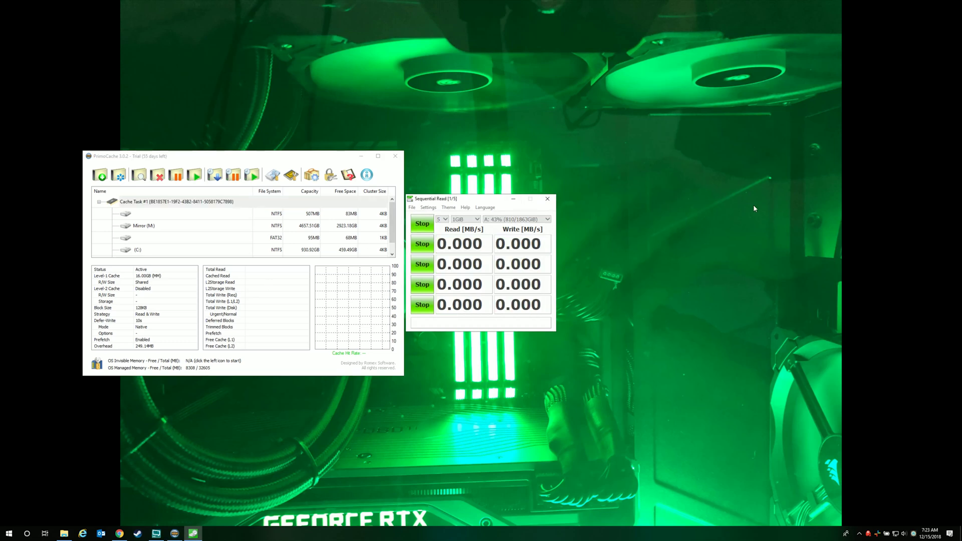